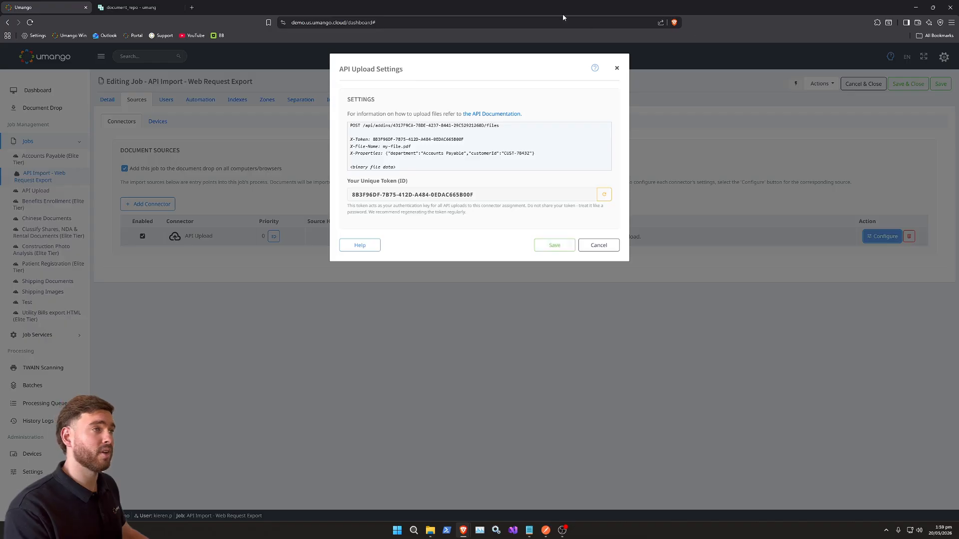
Step: Place Postman beside the browser and append the connector's /api/addins files endpoint path to the POST request URL
left_click_drag(565, 9, 955, 11)
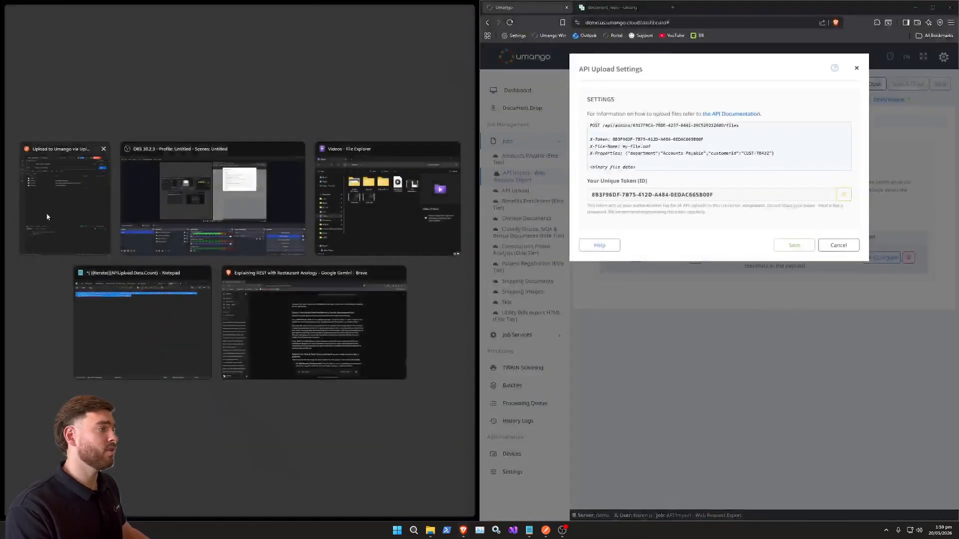
left_click(76, 204)
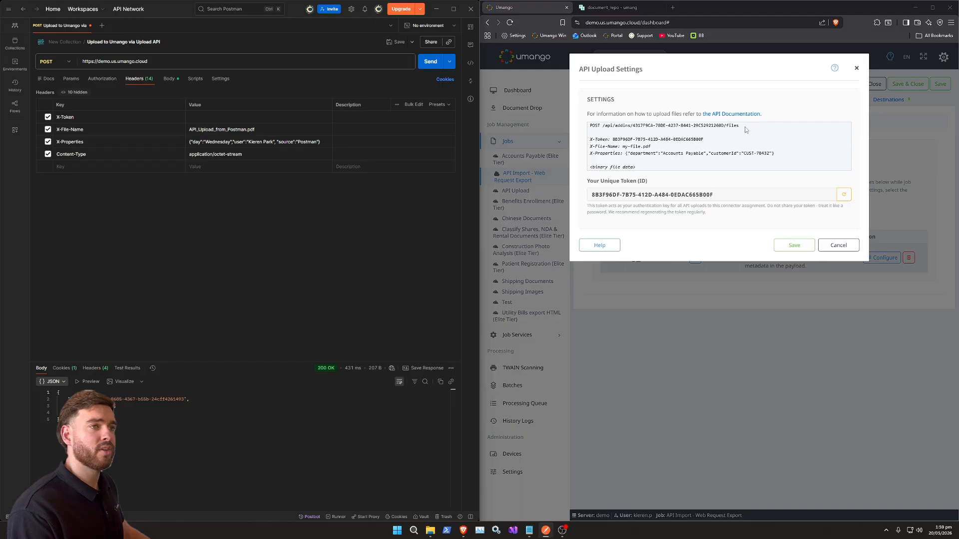
left_click_drag(746, 129, 604, 130)
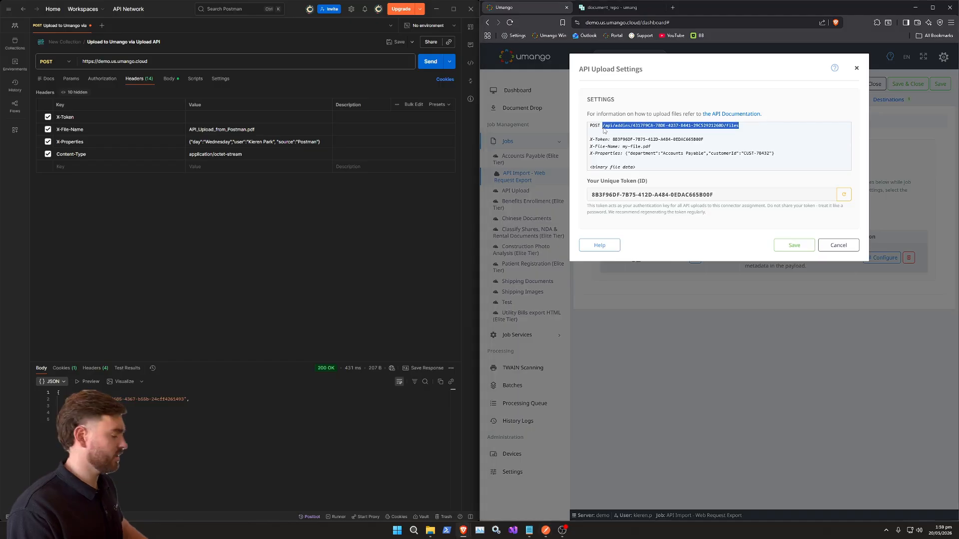
key("ctrl+c")
left_click(183, 63)
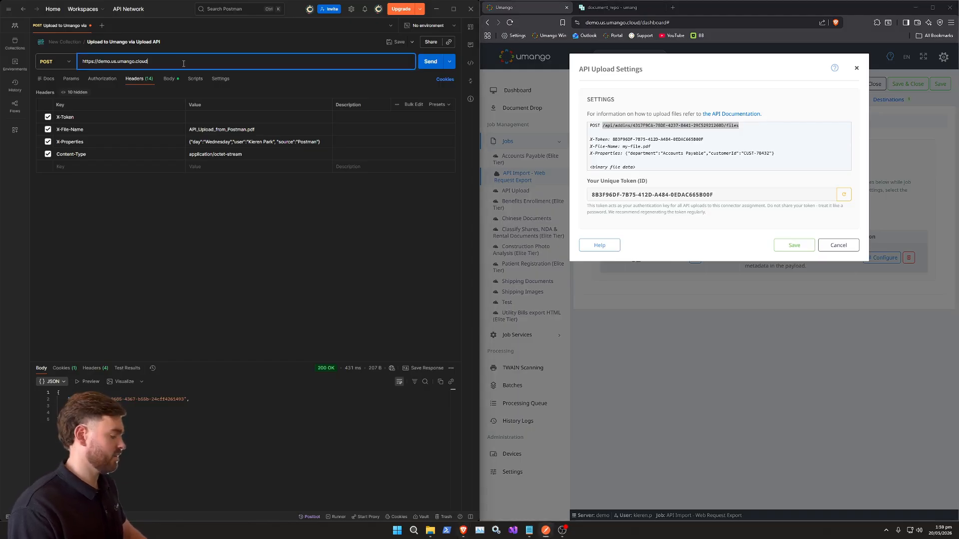
key("ctrl+v")
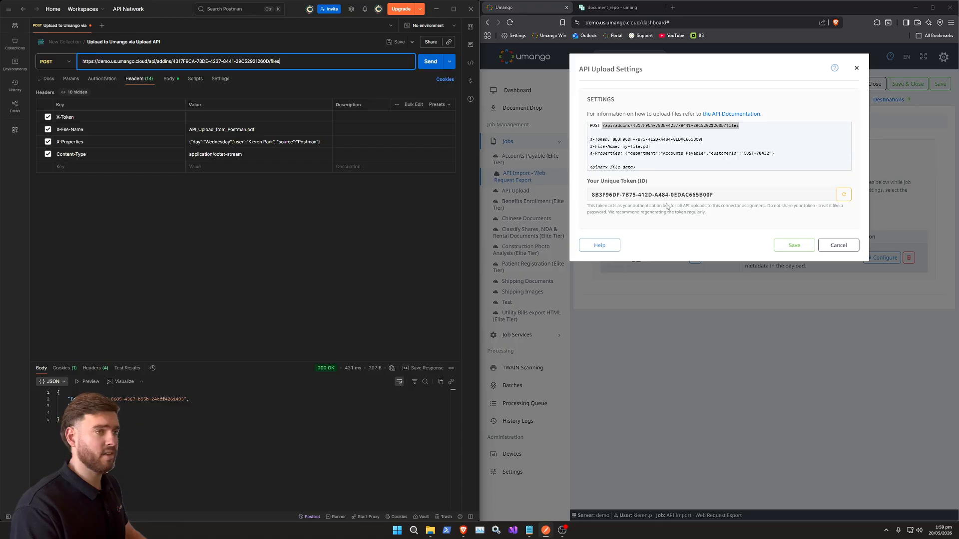
Step: Copy the connector's unique token from the API Upload settings into the X-Token header value of the Postman request
left_click_drag(715, 194, 593, 197)
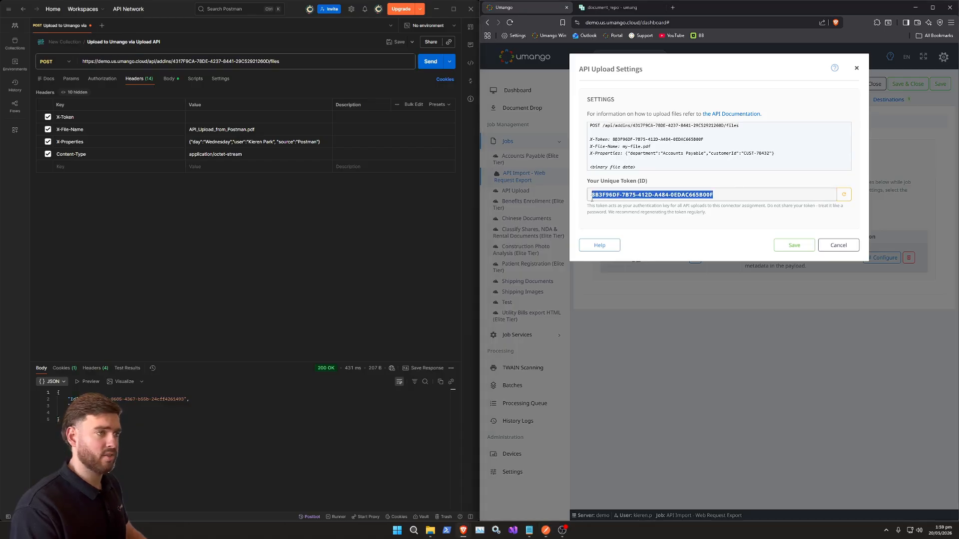
key("ctrl+c")
left_click(210, 116)
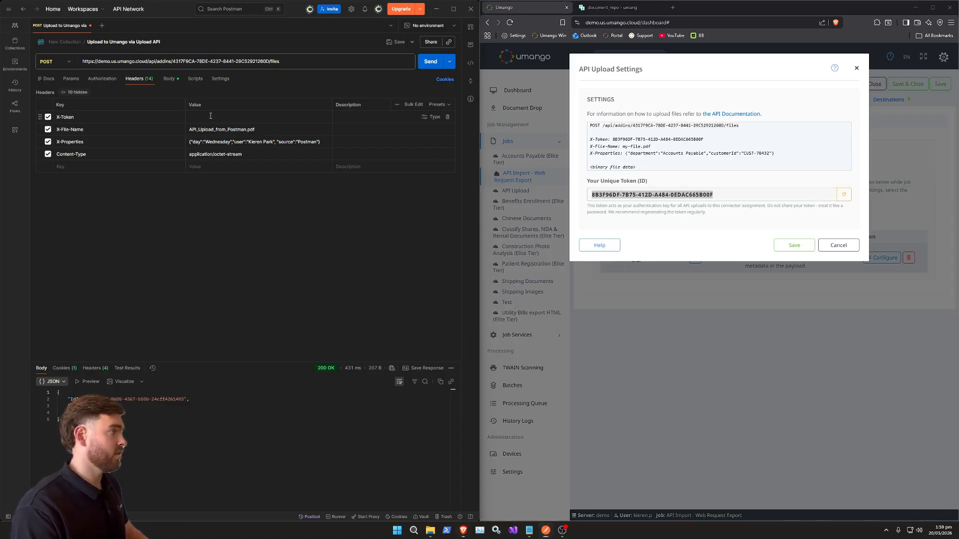
key("ctrl+v")
left_click(227, 210)
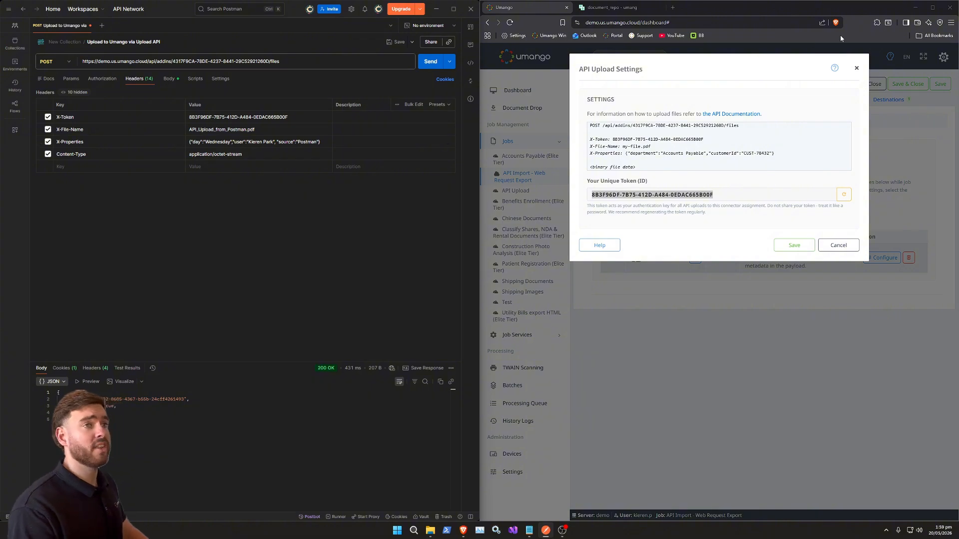
Step: Return the browser to full size and save the API Upload connector settings
left_click(932, 7)
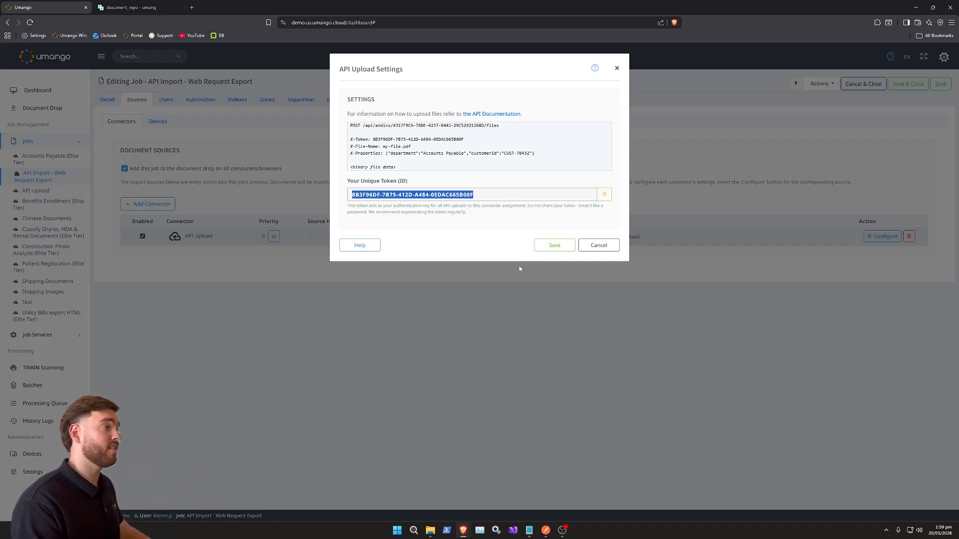
left_click(557, 246)
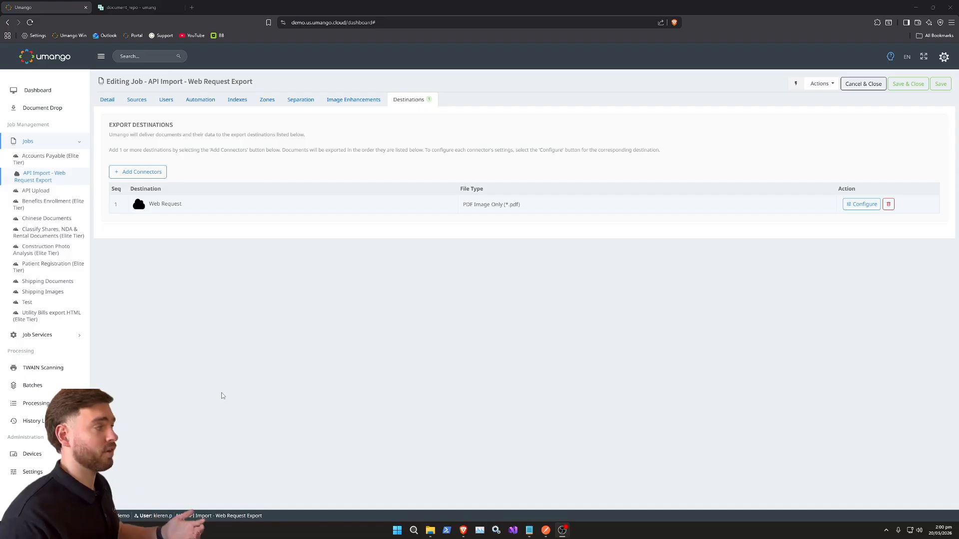
Step: Examine the document_repo and invoices collections in PocketBase and return to the job in Umango
left_click(141, 8)
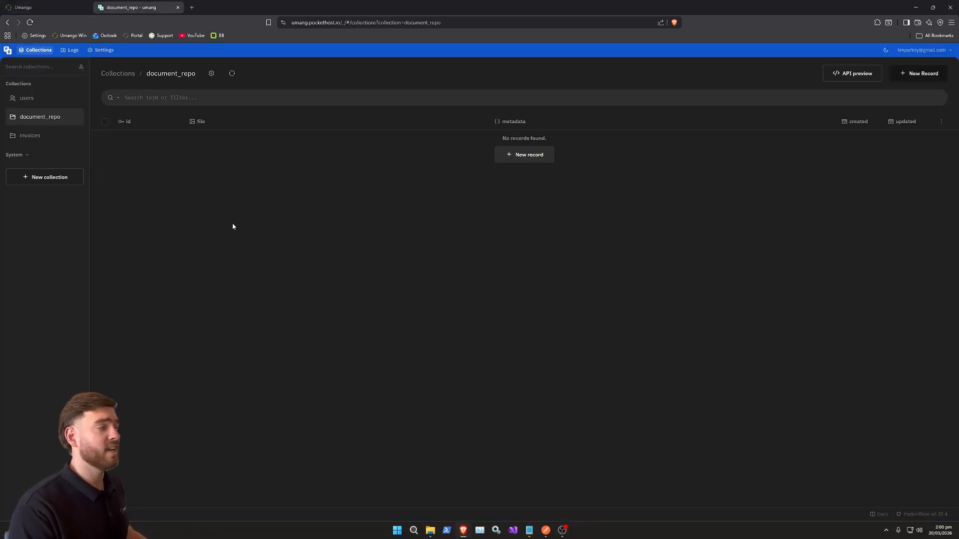
left_click(27, 138)
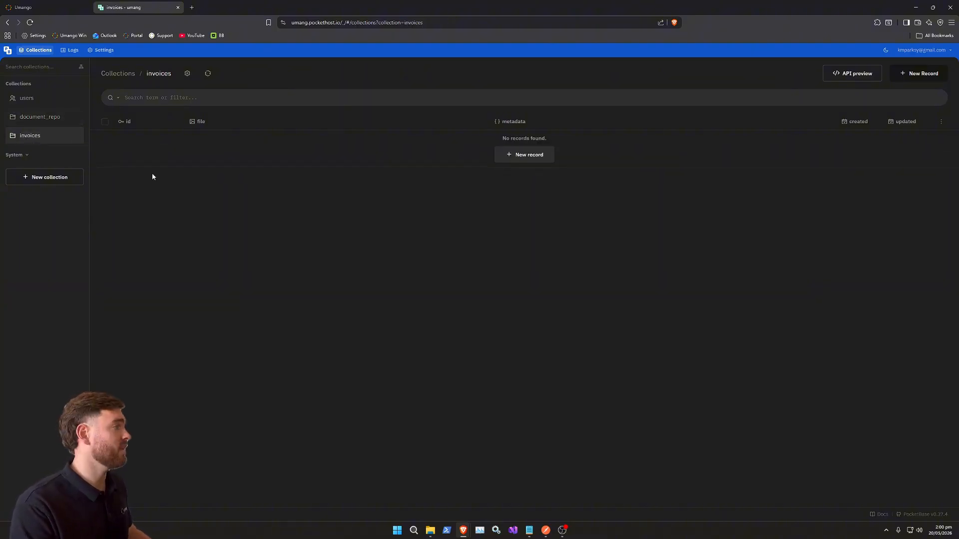
left_click(52, 120)
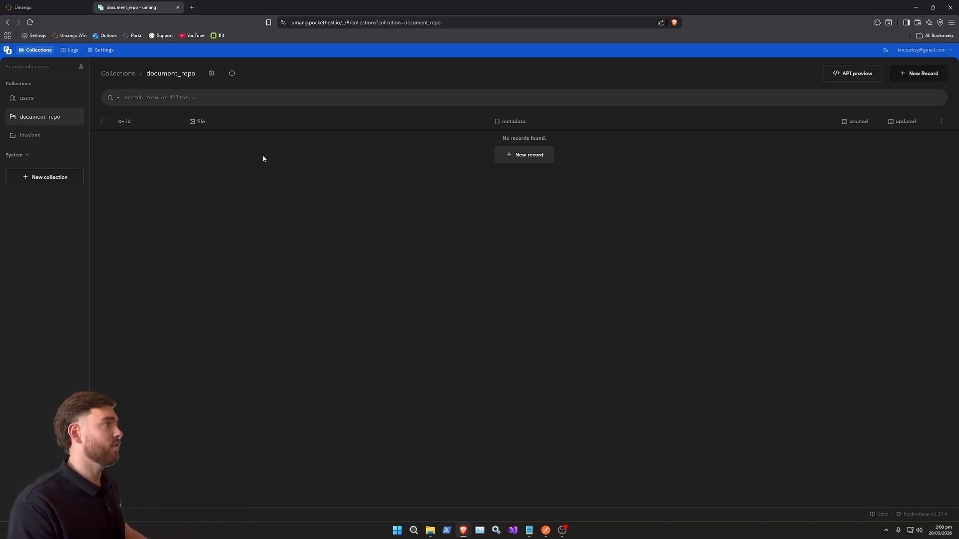
left_click(52, 8)
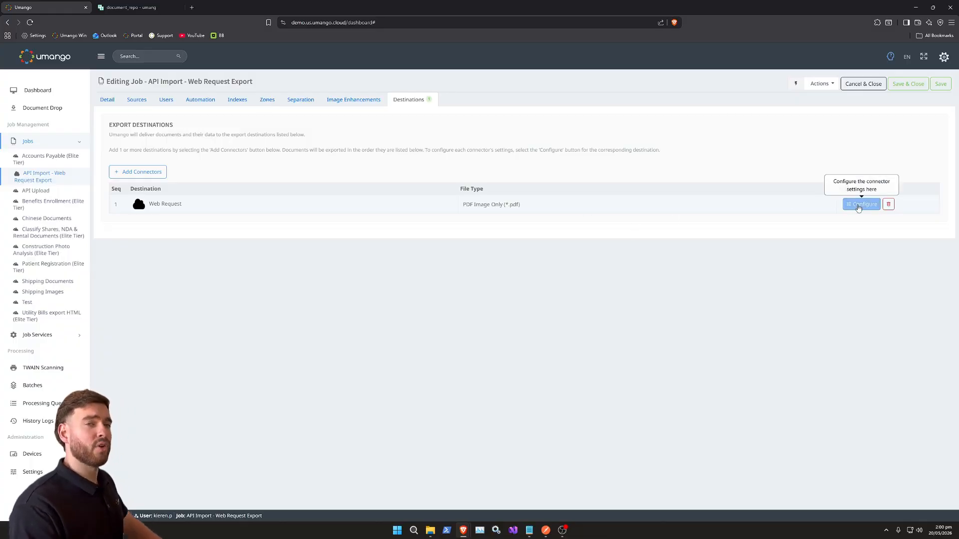
Step: Open the Web Request destination's parent request Auth and review its request body and response body settings
left_click(857, 205)
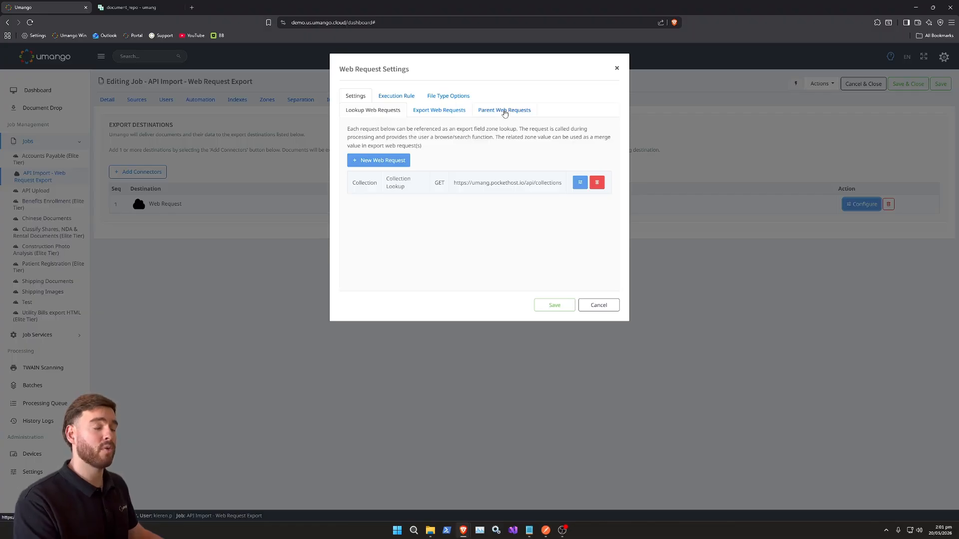
left_click(505, 111)
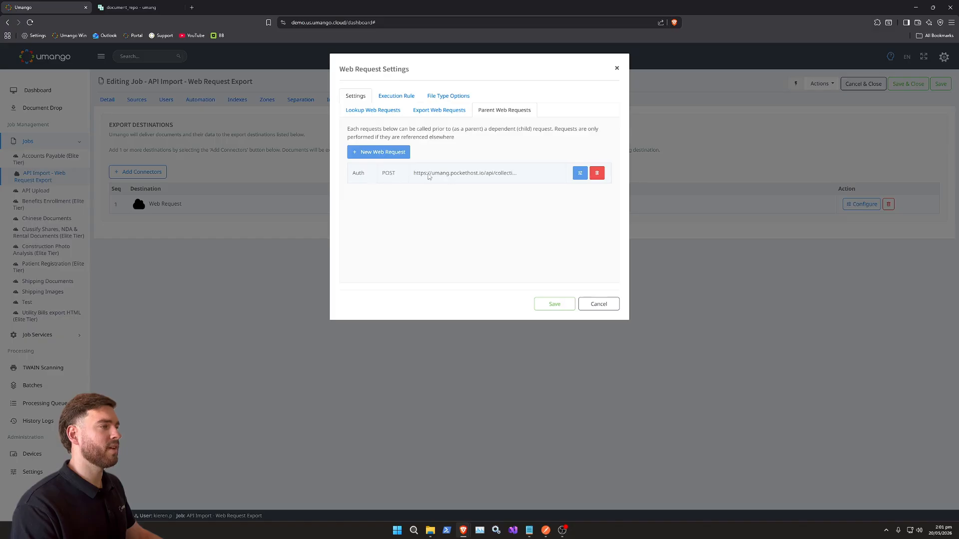
left_click(581, 173)
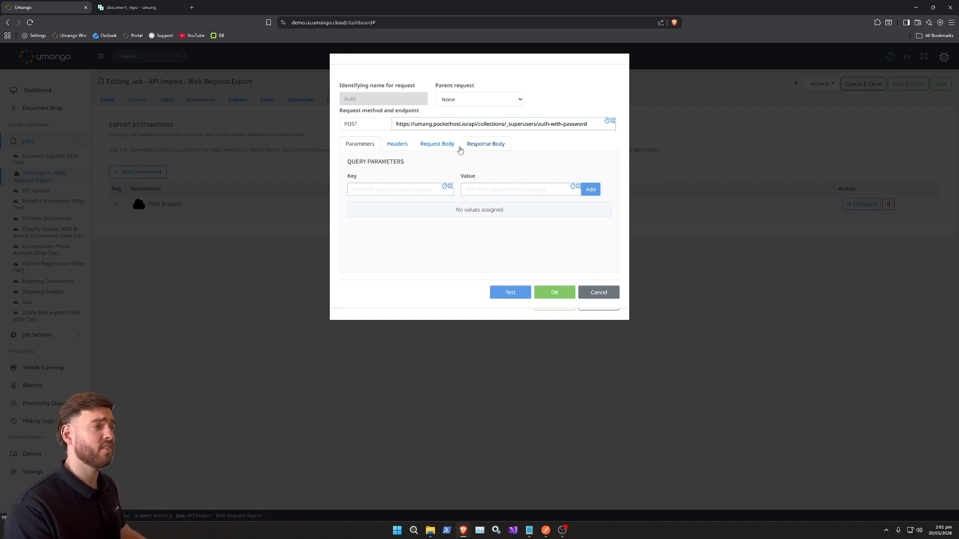
left_click(446, 147)
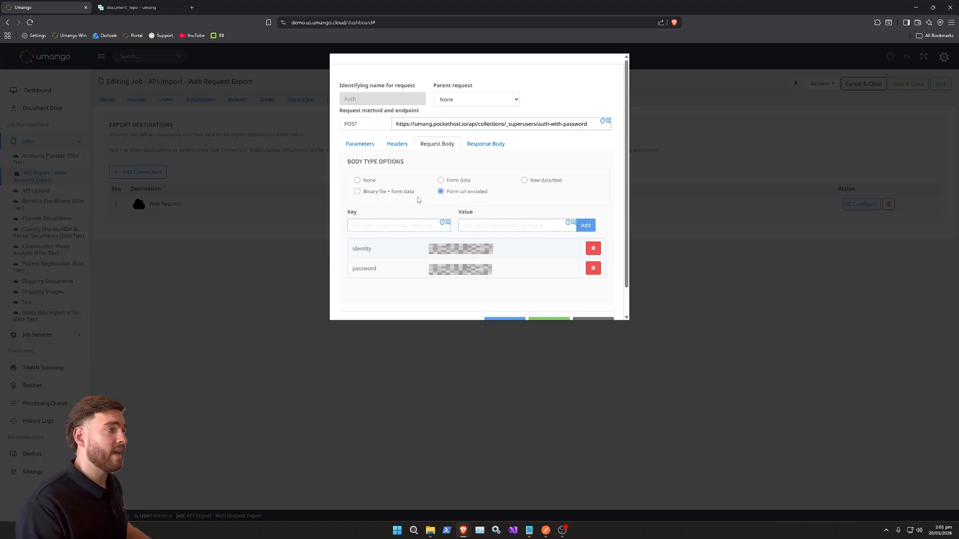
left_click(482, 147)
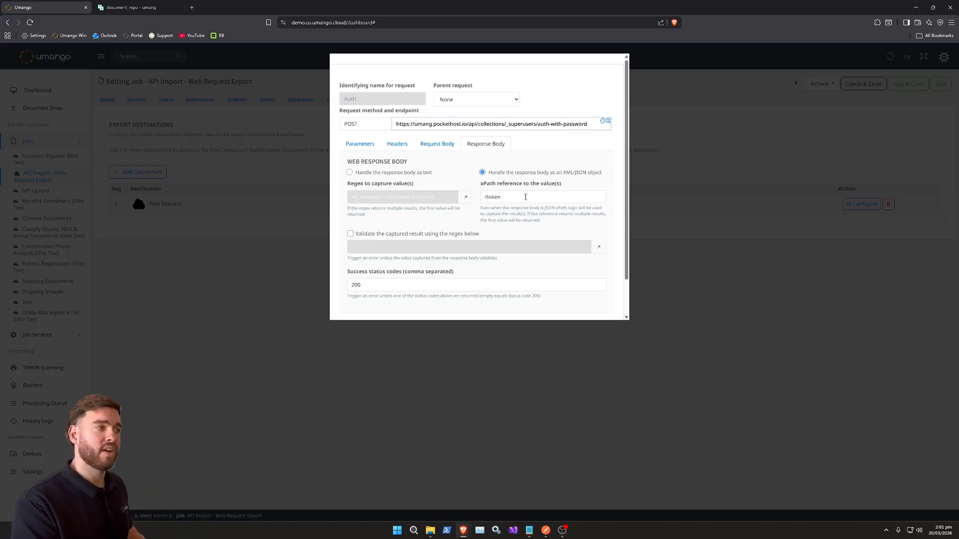
Step: Clear the xPath reference in the Auth request's response body settings, test the request and dismiss the test results
triple_click(525, 196)
key("BackSpace")
scroll(535, 230, "down", 1)
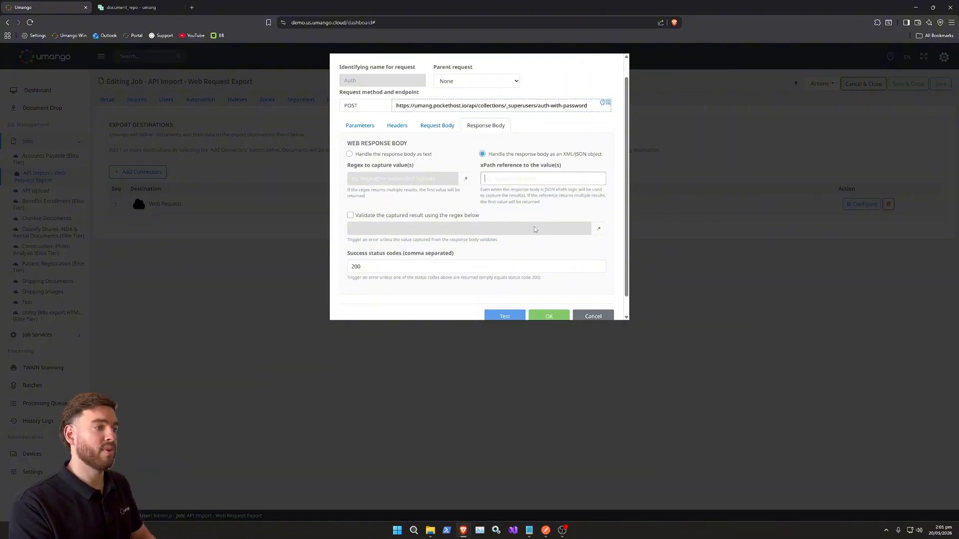
scroll(534, 229, "down", 1)
left_click(500, 297)
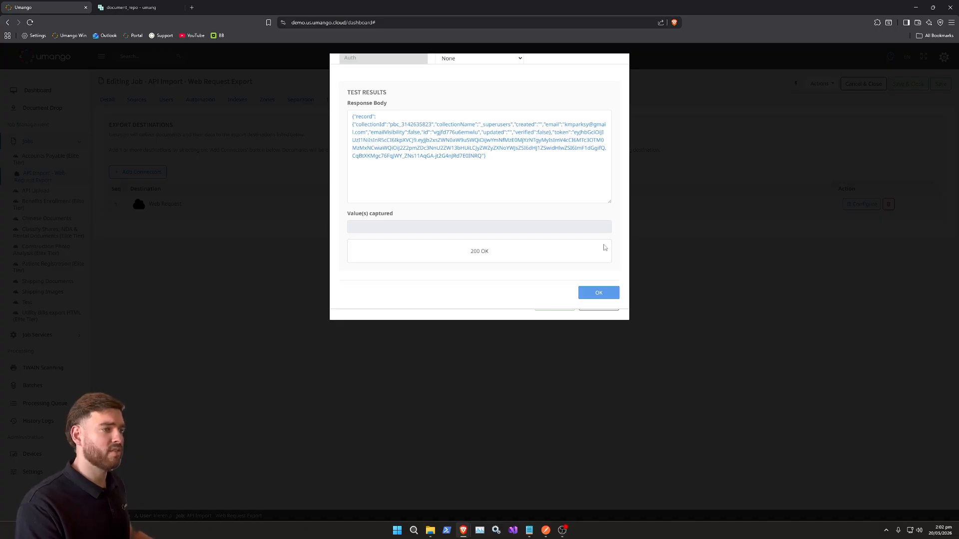
left_click(591, 298)
Step: Set the Auth request's xPath reference to /token, test the request and check the captured value
left_click(531, 154)
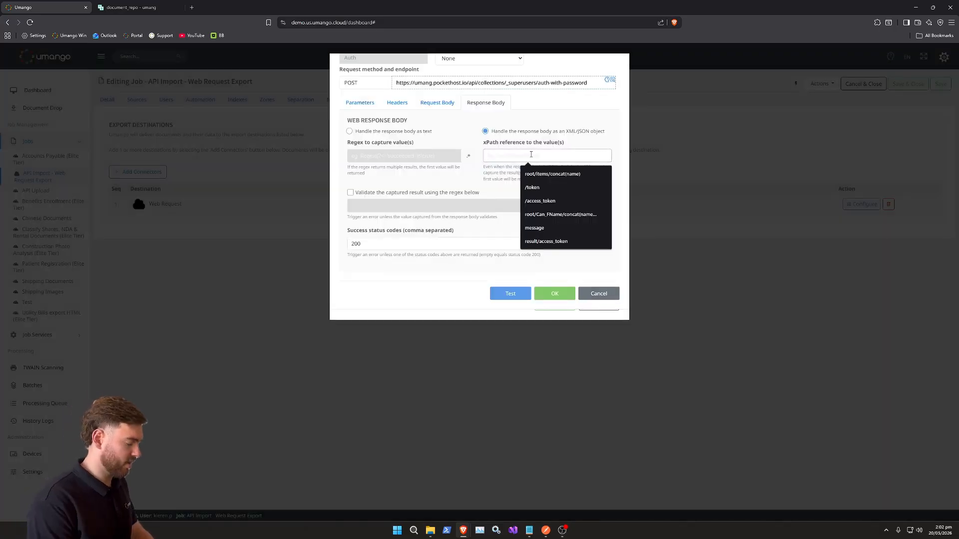
type("/token")
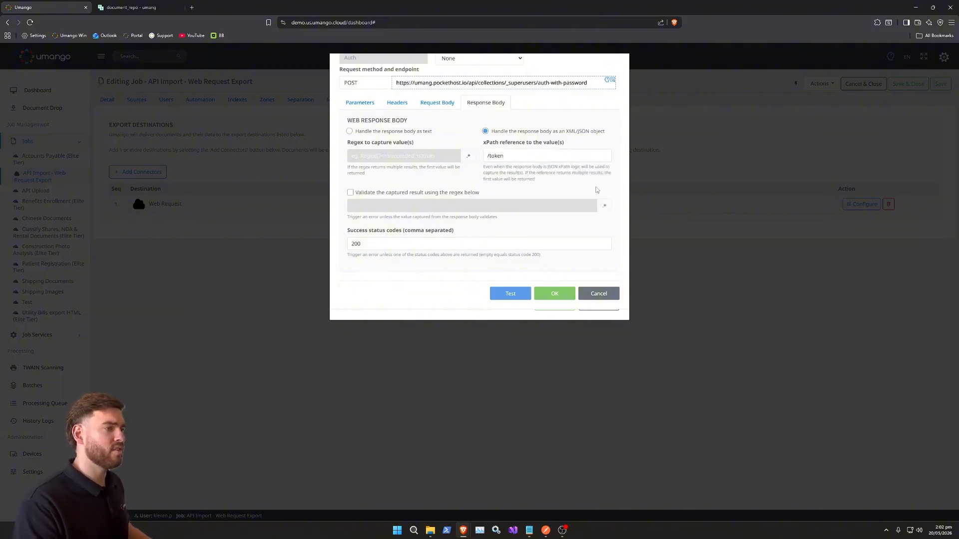
left_click(510, 295)
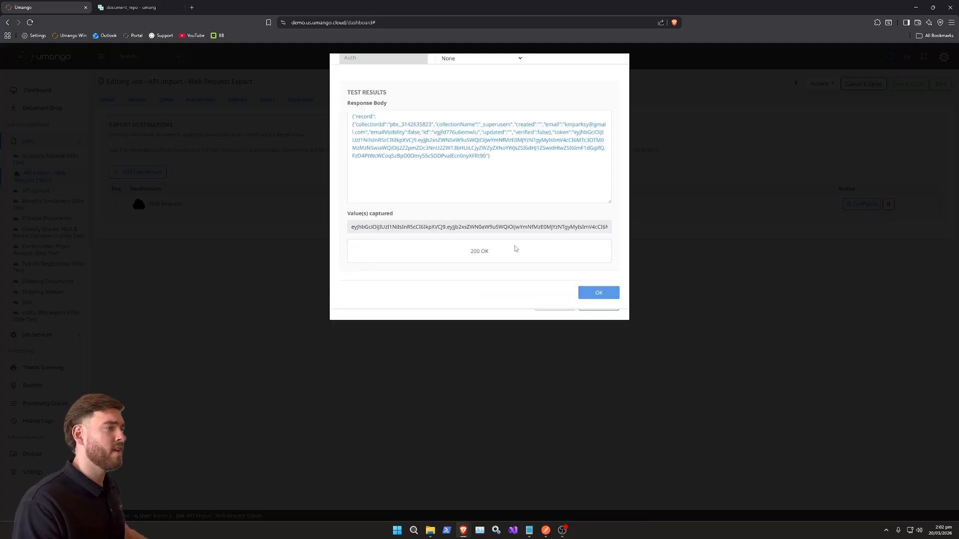
left_click_drag(352, 229, 617, 228)
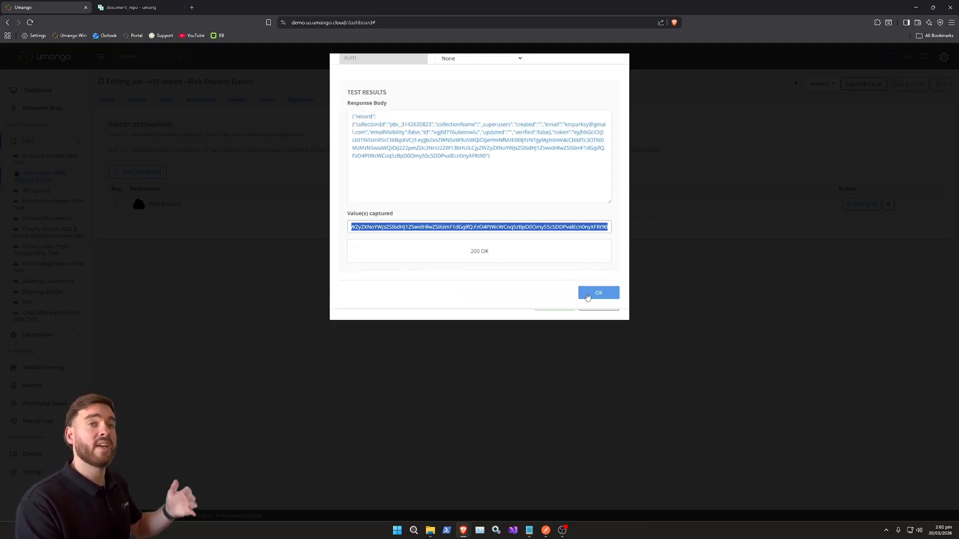
left_click(588, 295)
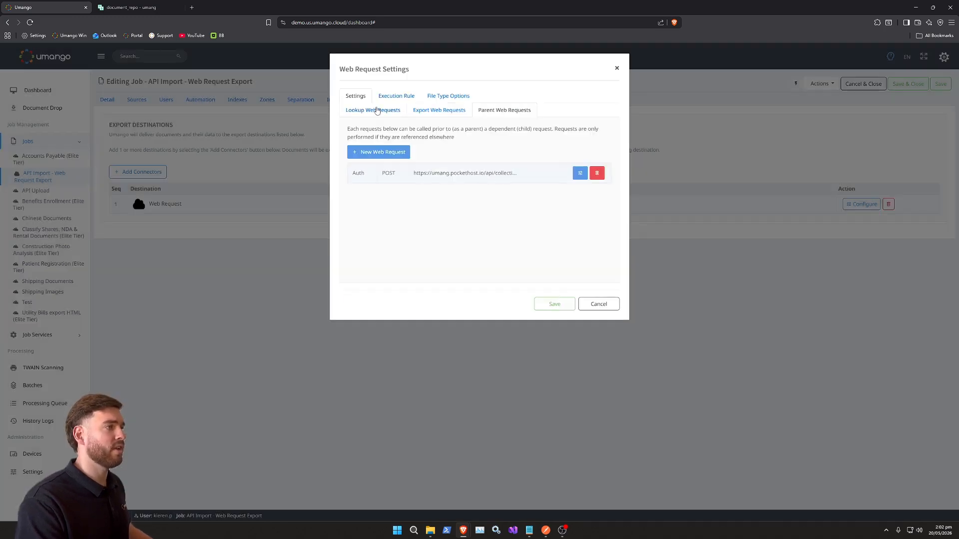
Step: Open the Collection lookup web request and review its Authorization header and general settings
left_click(373, 111)
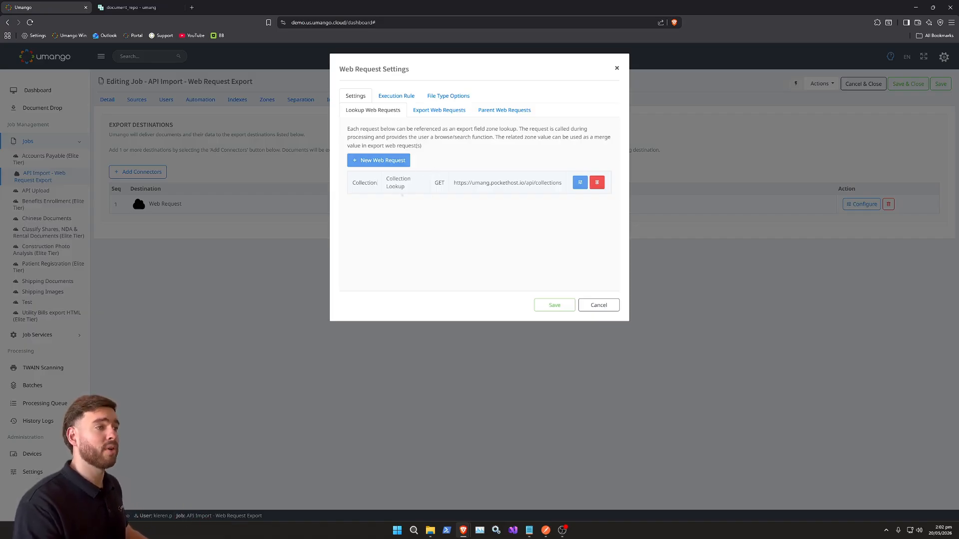
left_click(580, 184)
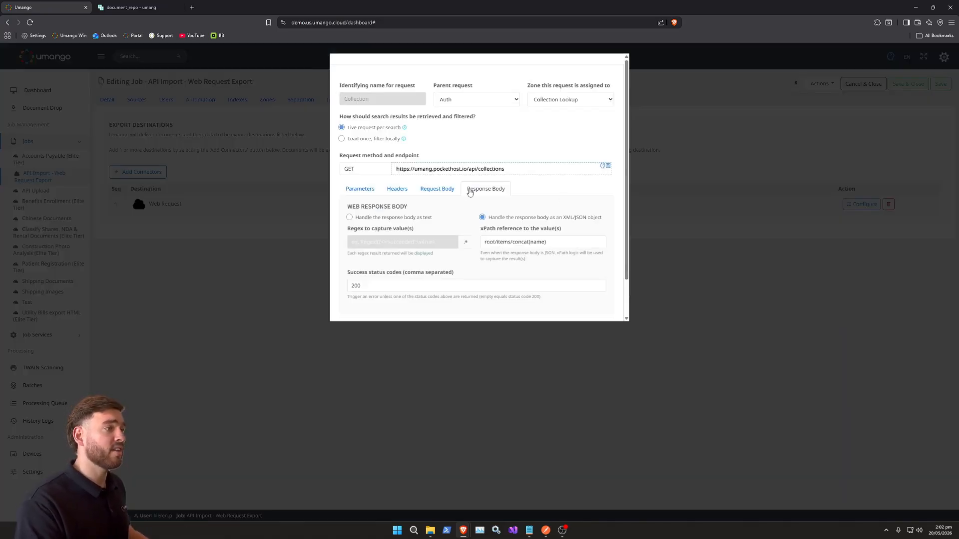
left_click(398, 190)
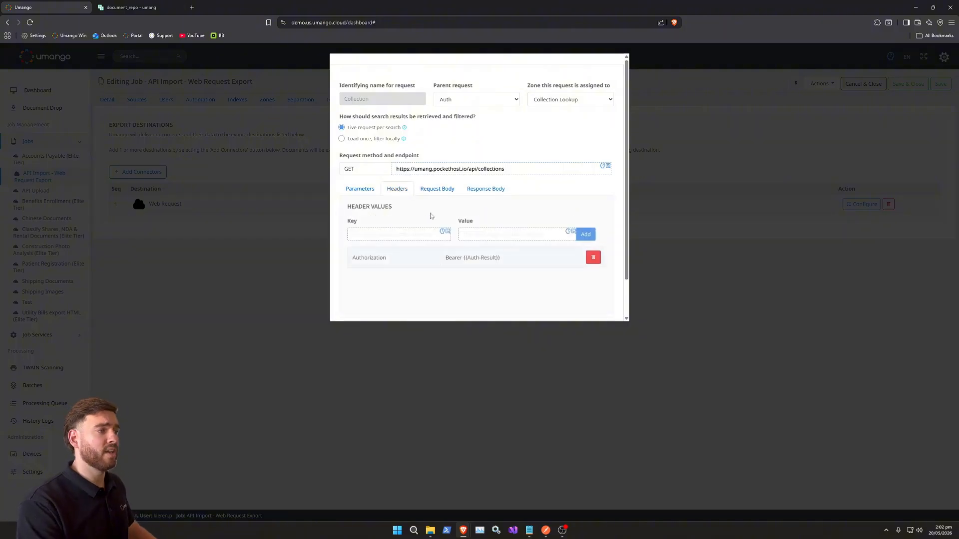
scroll(431, 215, "down", 1)
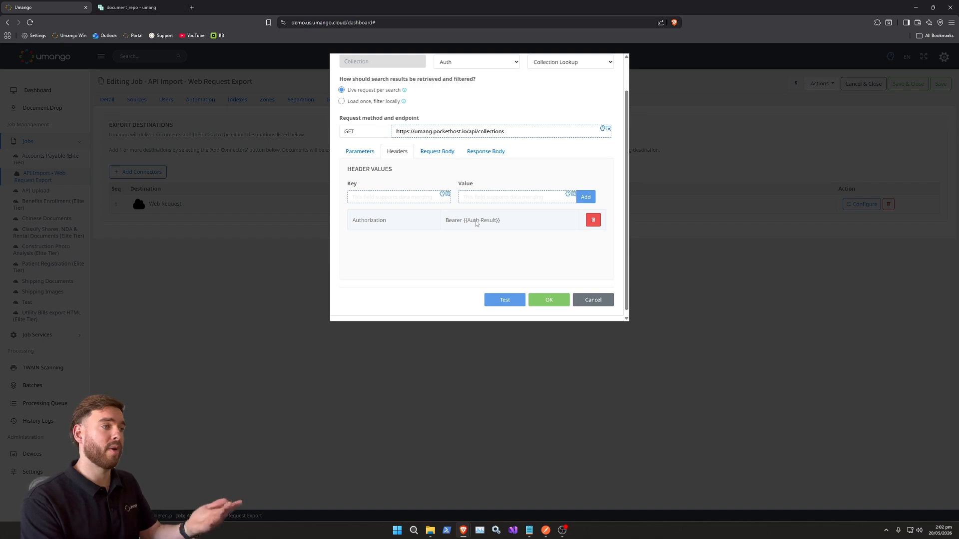
scroll(505, 242, "up", 1)
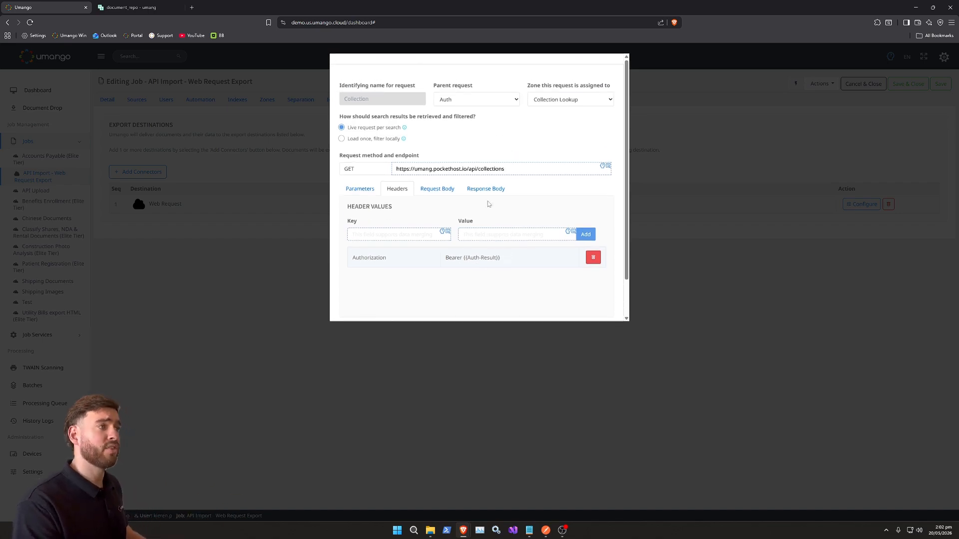
Step: Select Auth as the Collection lookup's parent request and open its response body settings
left_click(473, 100)
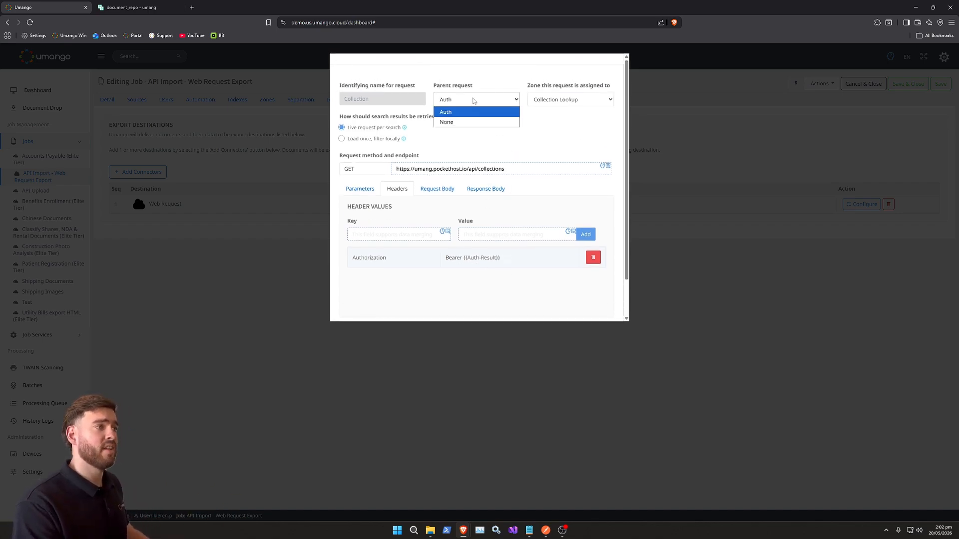
left_click(447, 114)
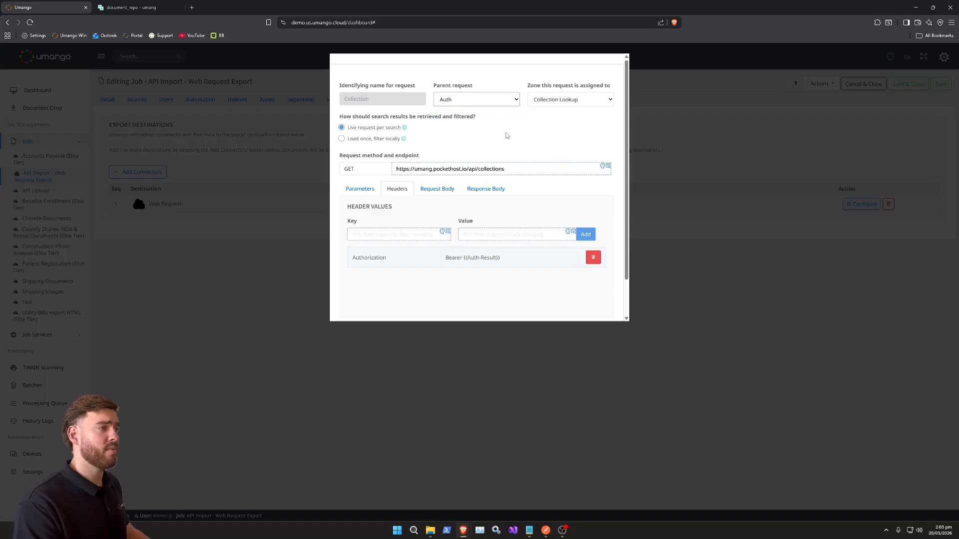
scroll(507, 136, "down", 1)
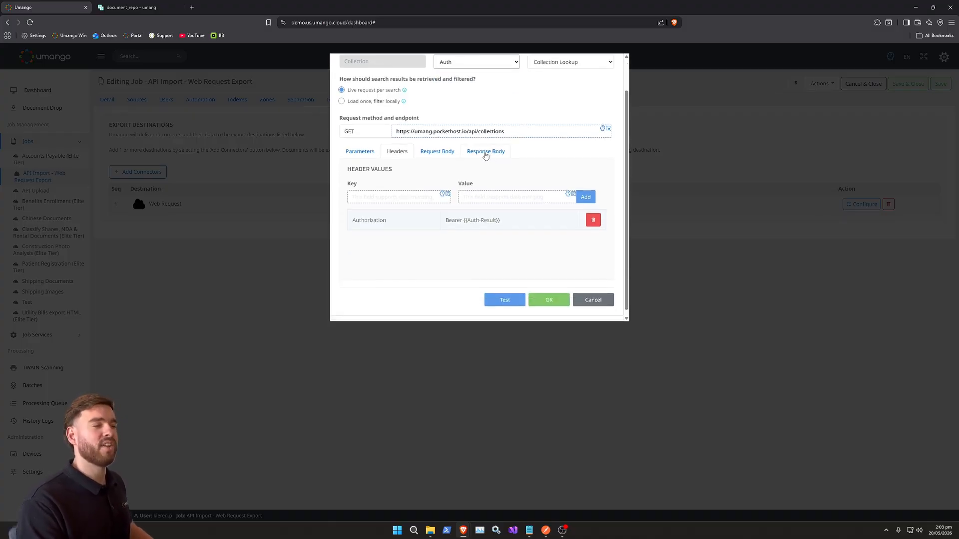
left_click(492, 151)
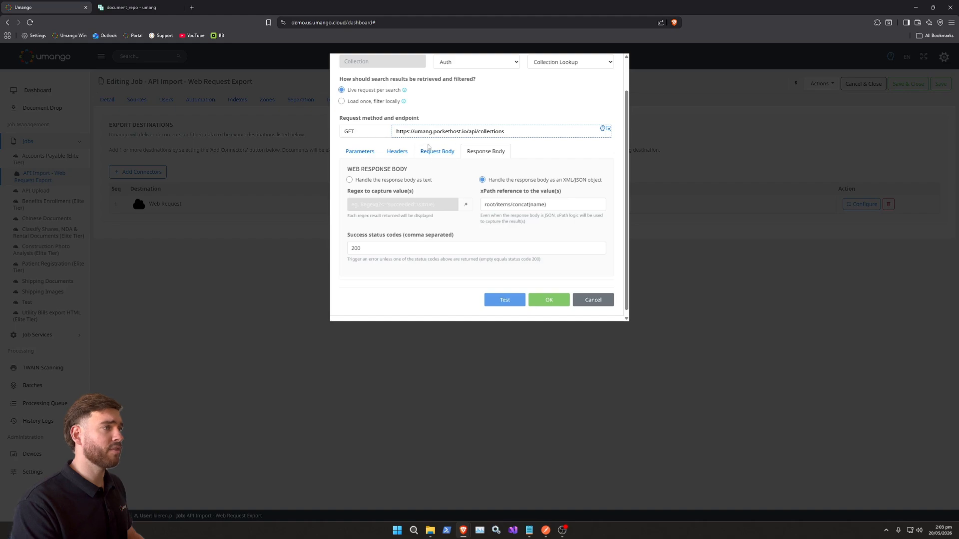
Step: Confirm the Collection lookup's settings and open the Upload export web request
left_click(547, 302)
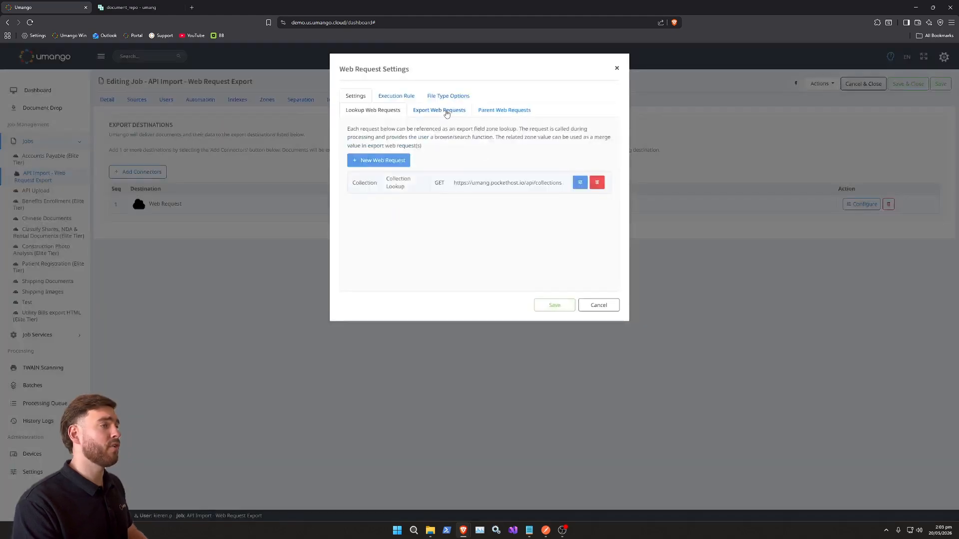
left_click(439, 112)
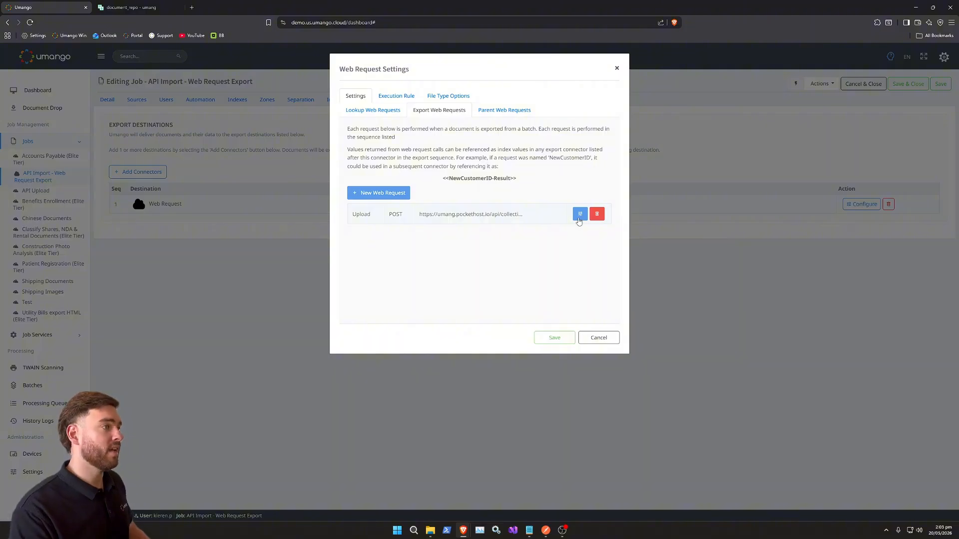
left_click(579, 214)
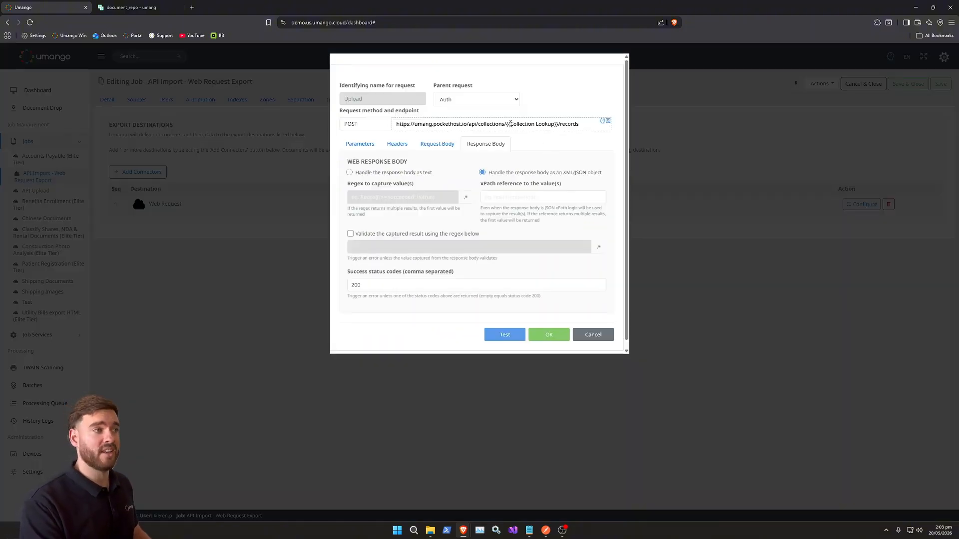
Step: Review the Collection Lookup merge field in the Upload request's endpoint, its Authorization header and its request body fields
left_click_drag(506, 124, 551, 126)
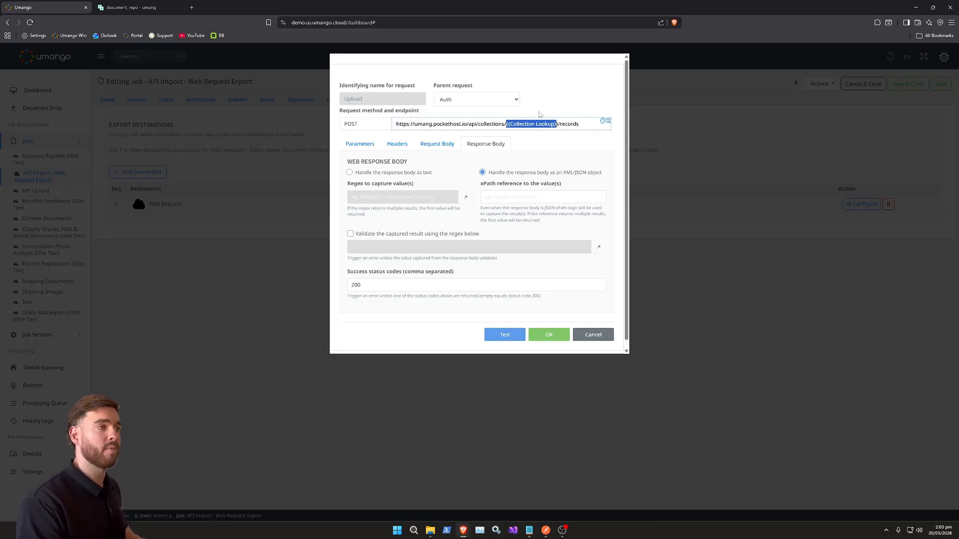
left_click(540, 135)
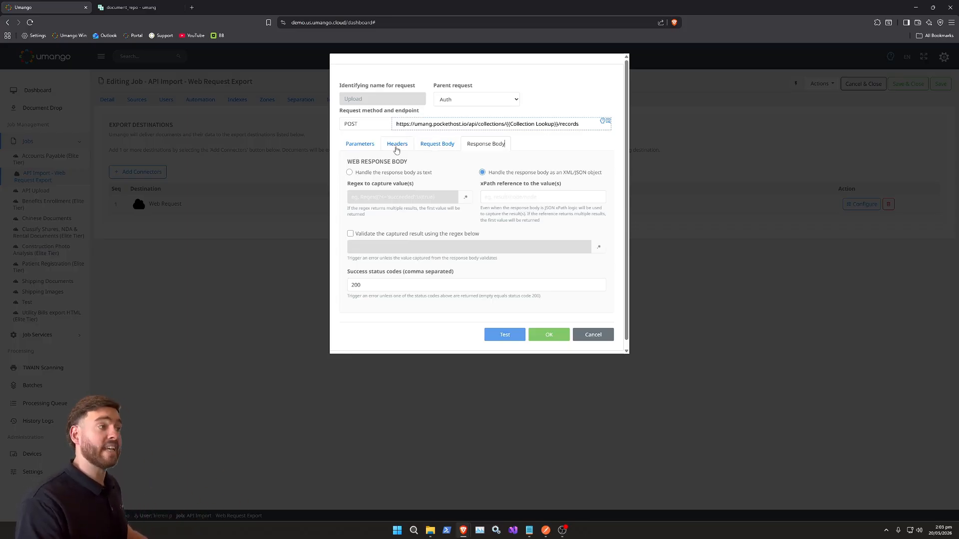
left_click(390, 144)
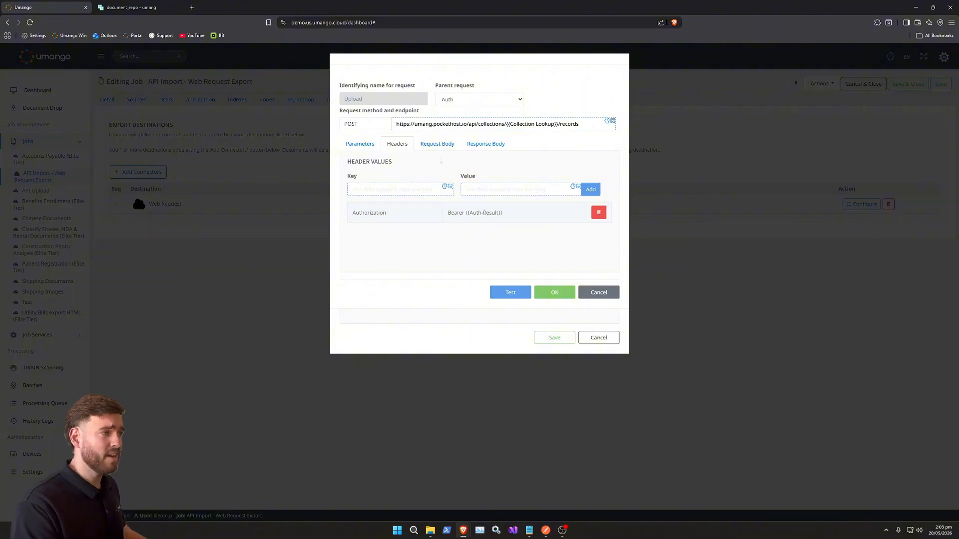
left_click(442, 146)
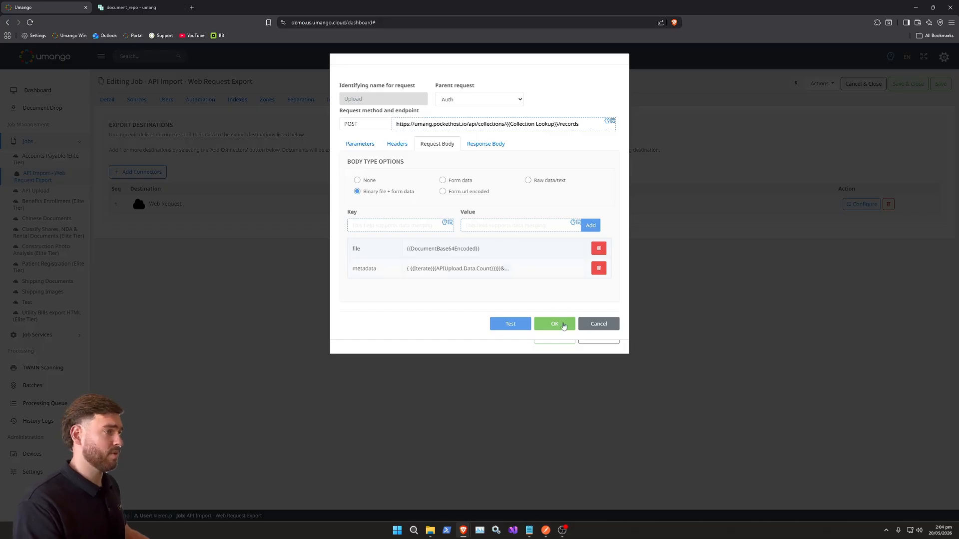
Step: Confirm the Upload request, then save the web request settings and the job
left_click(563, 327)
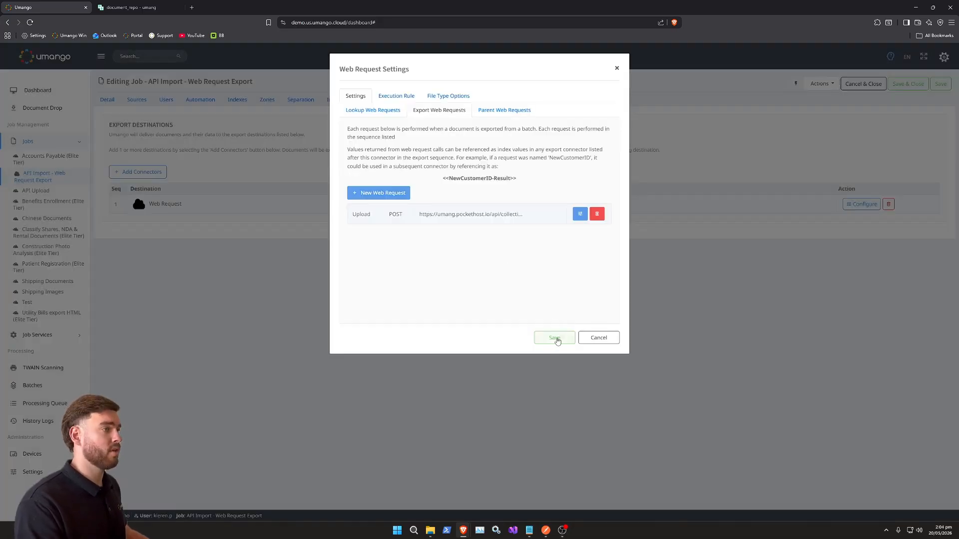
left_click(555, 337)
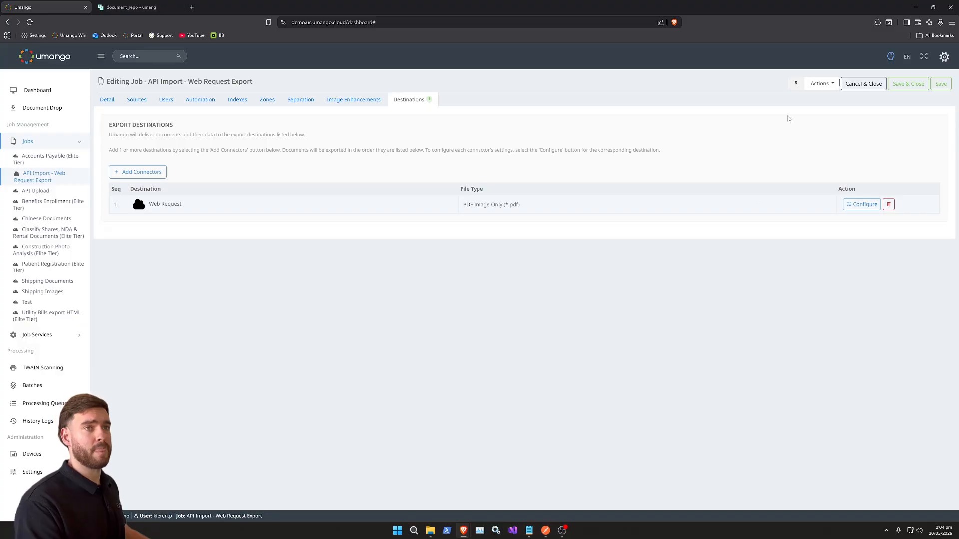
left_click(942, 84)
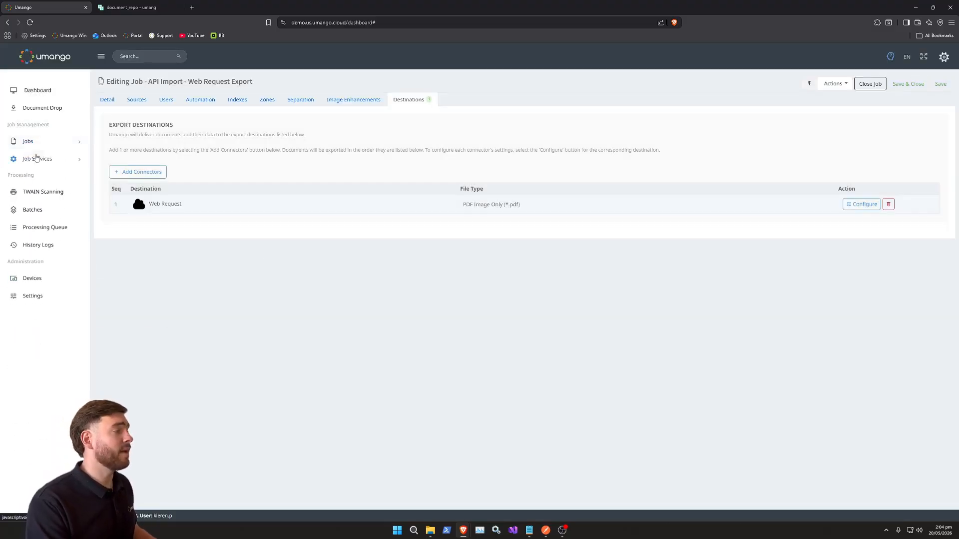
Step: Start the job services and send the upload request from Postman with the browser placed beside it
left_click(37, 158)
left_click(37, 175)
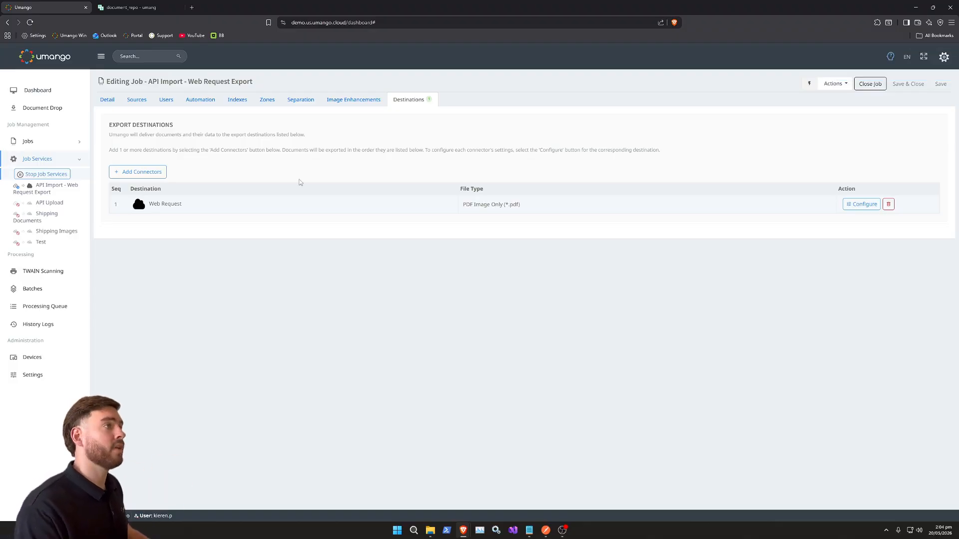
left_click_drag(362, 8, 958, 60)
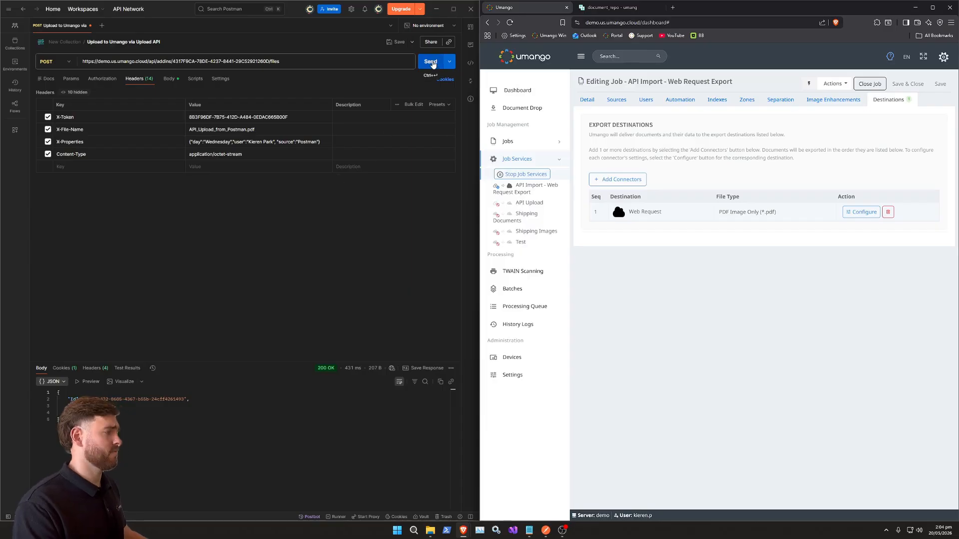
left_click(432, 62)
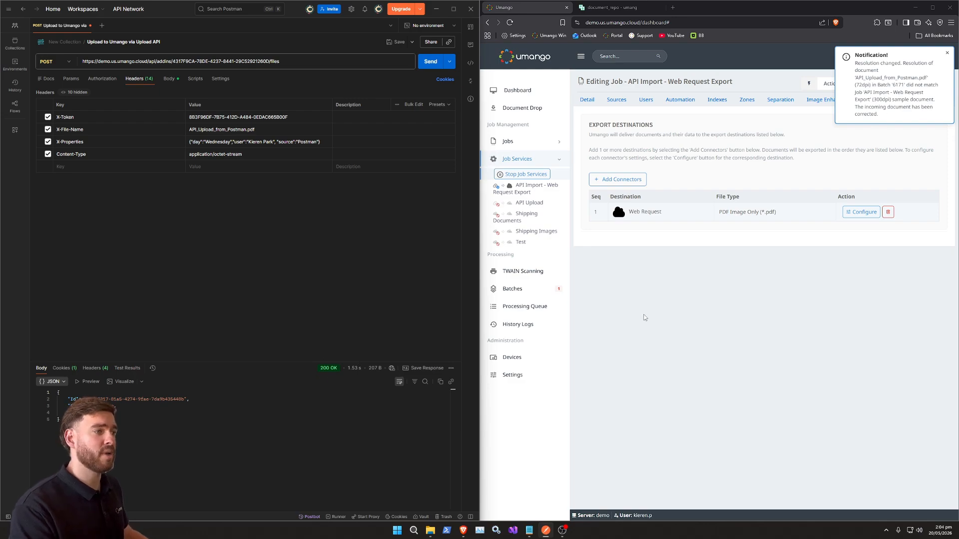
Step: Process the uploaded batch with invoices as its Collection Lookup value, and export and close it
left_click(511, 295)
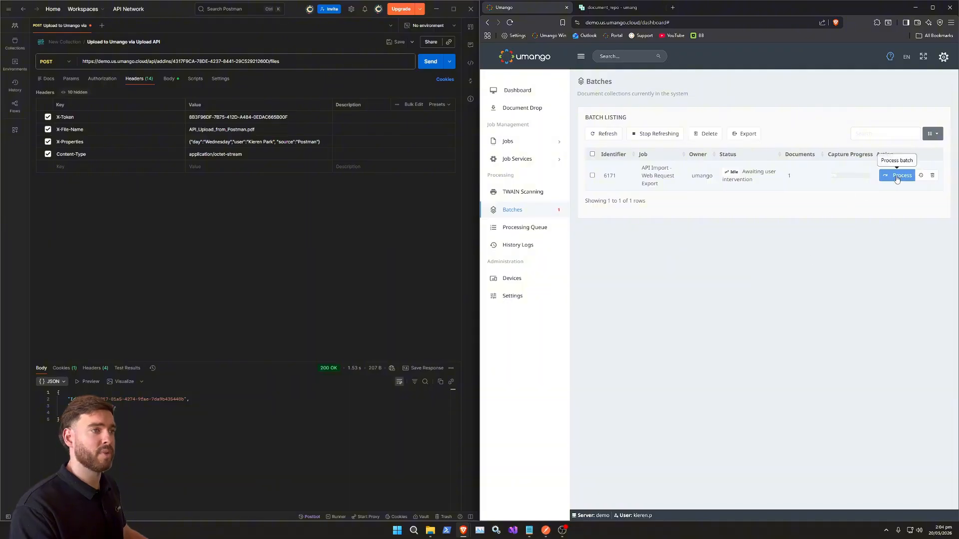
left_click(896, 178)
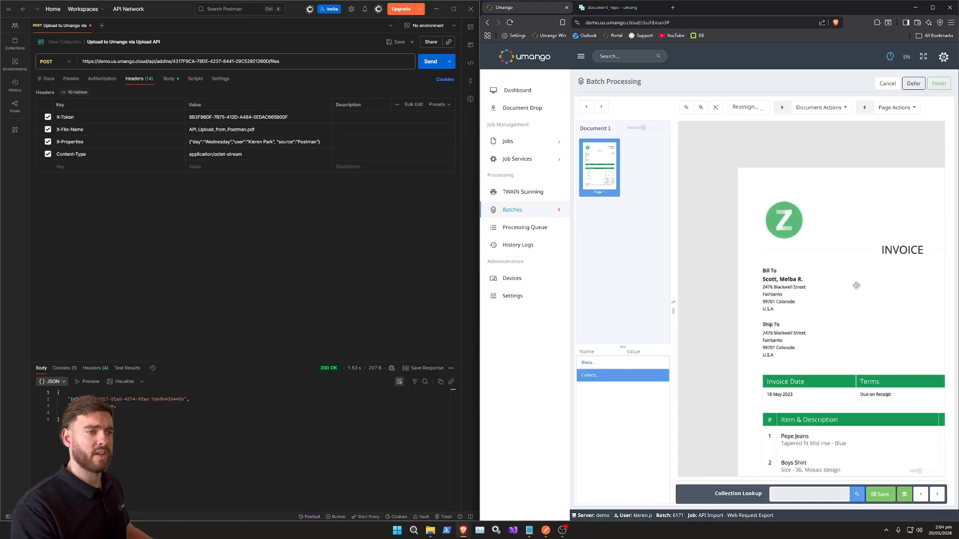
left_click(857, 495)
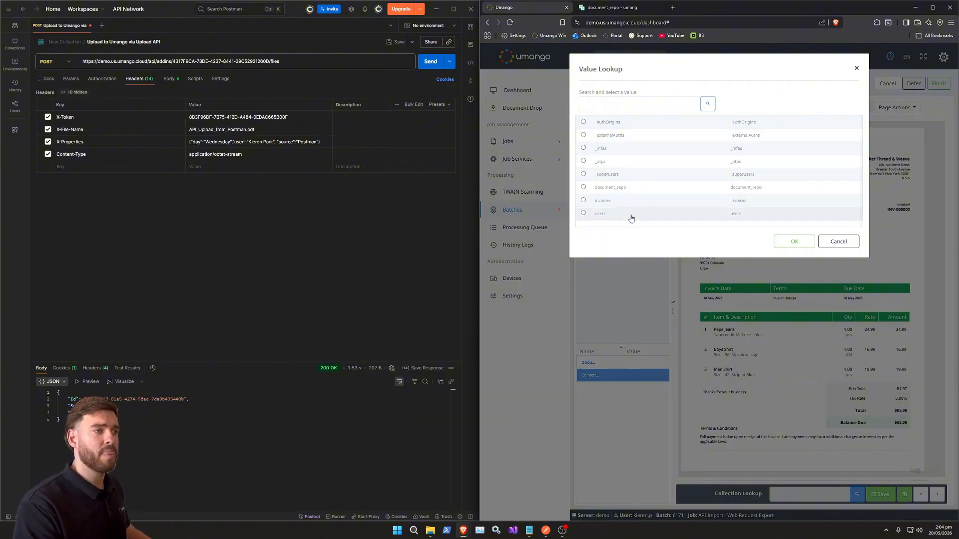
left_click(614, 201)
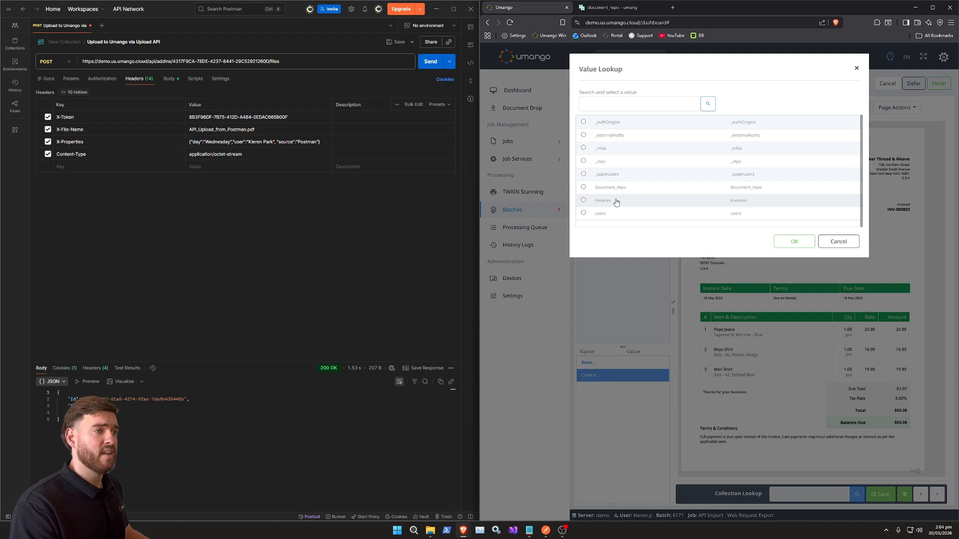
left_click(794, 242)
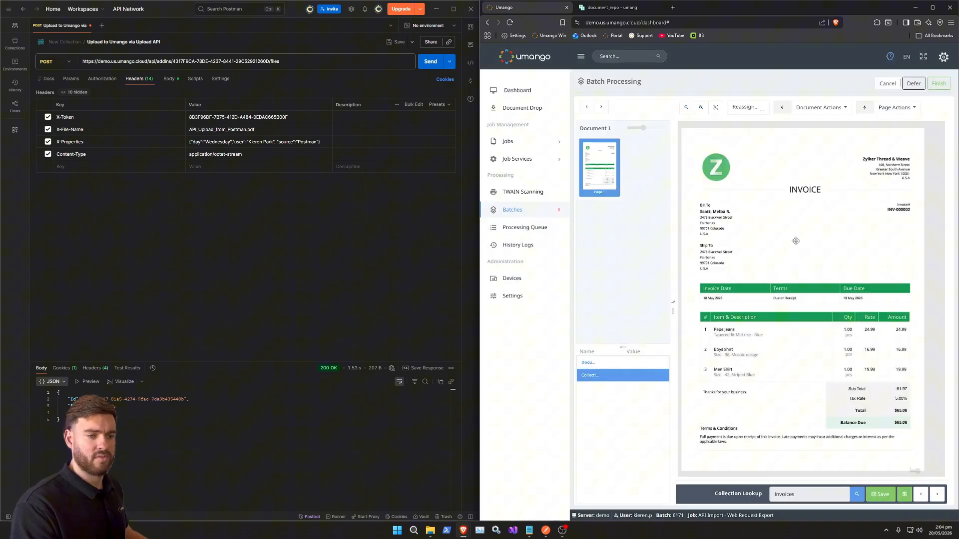
left_click(882, 495)
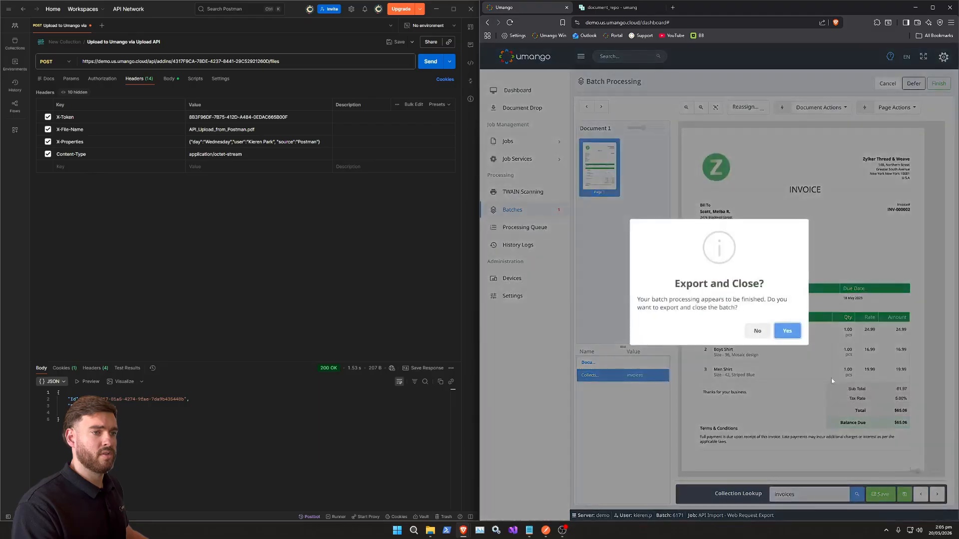
left_click(780, 330)
Step: Switch to PocketBase and reload the invoices collection to check for the exported record
left_click(604, 9)
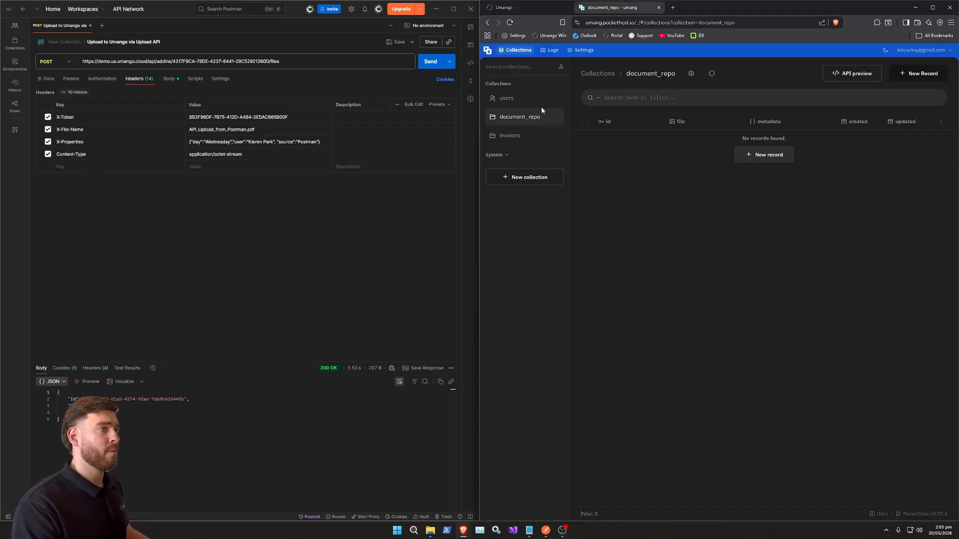
left_click(511, 137)
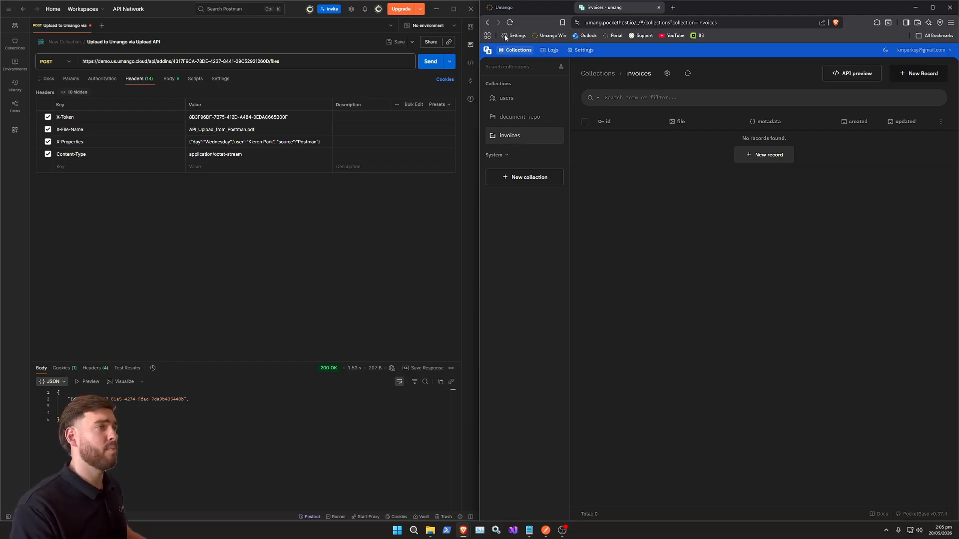
left_click(509, 22)
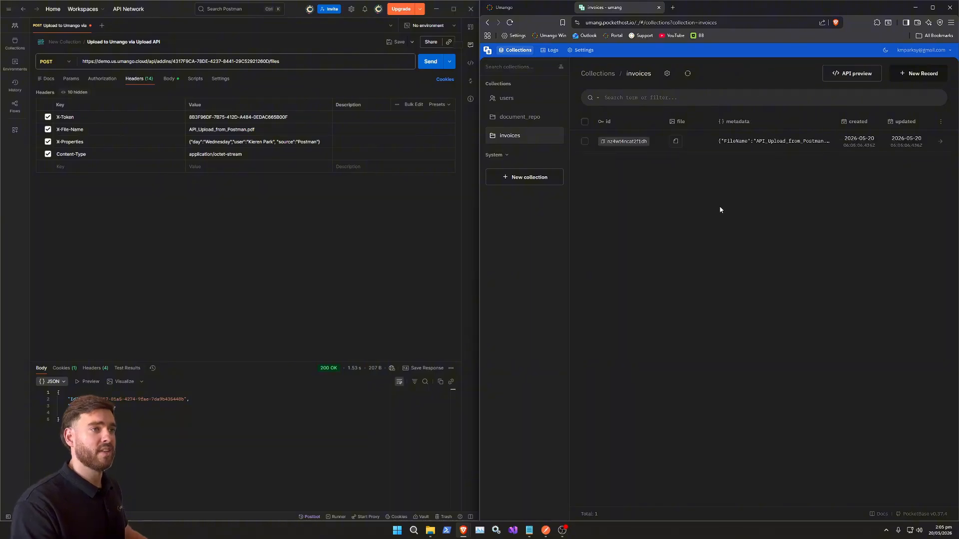
Step: Open the exported invoices record to check its metadata and view the attached PDF file
left_click(741, 143)
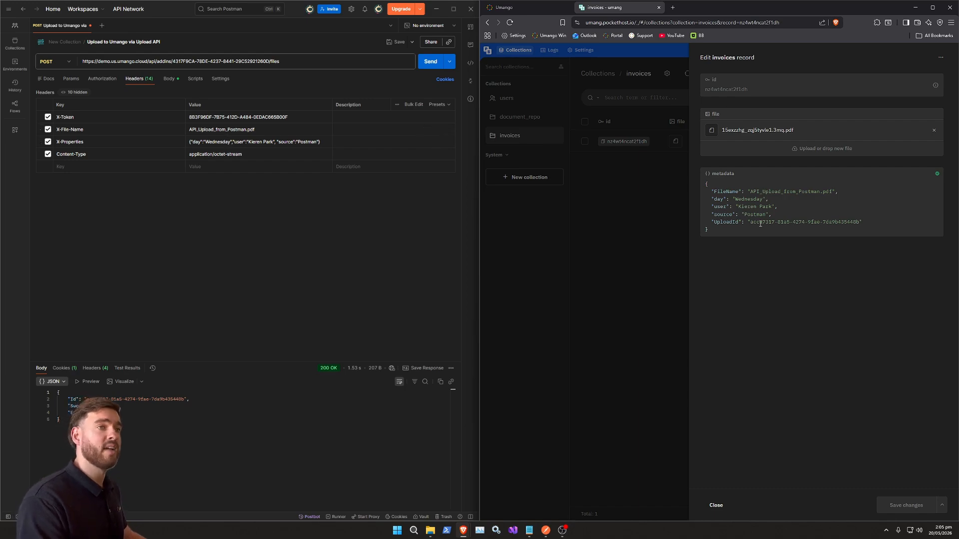
left_click(749, 131)
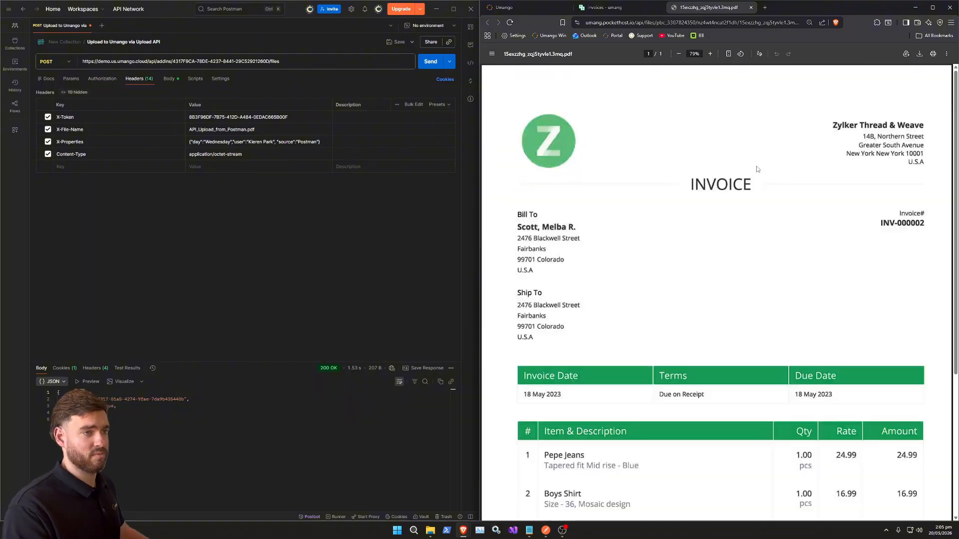
scroll(755, 205, "down", 4)
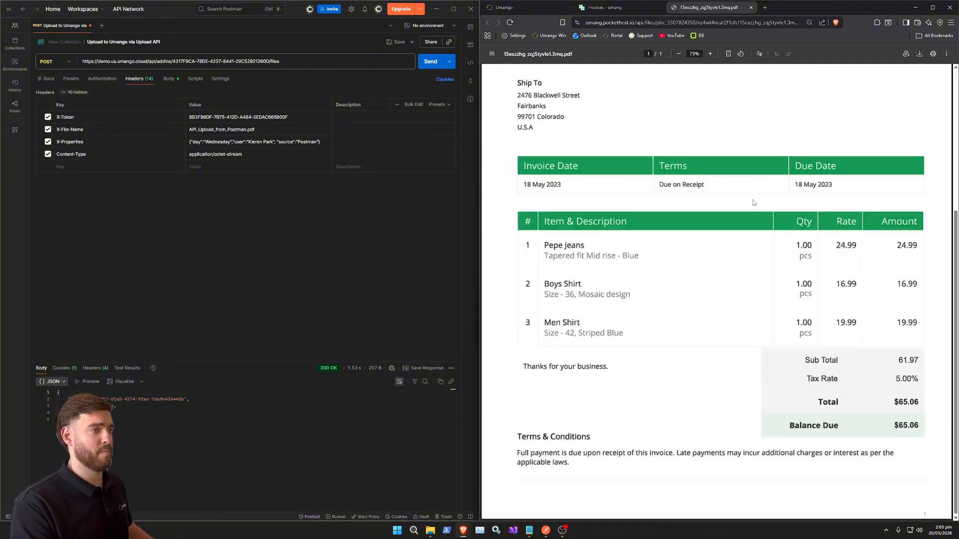